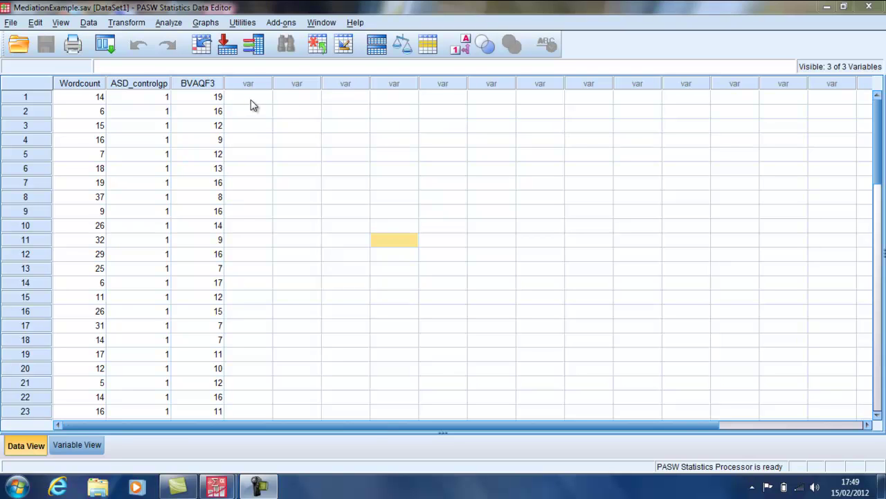
- Inspect the first Wordcount value and the first three ASD_controlgp values in the data
click(69, 101)
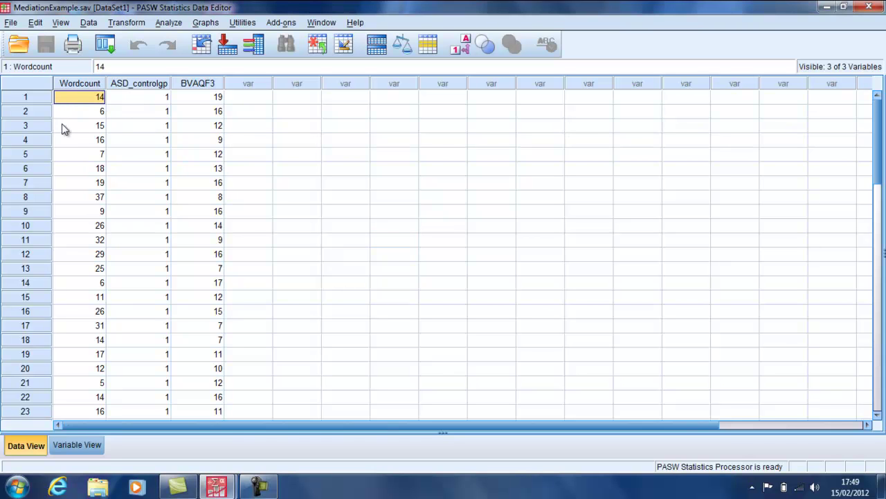
click(142, 98)
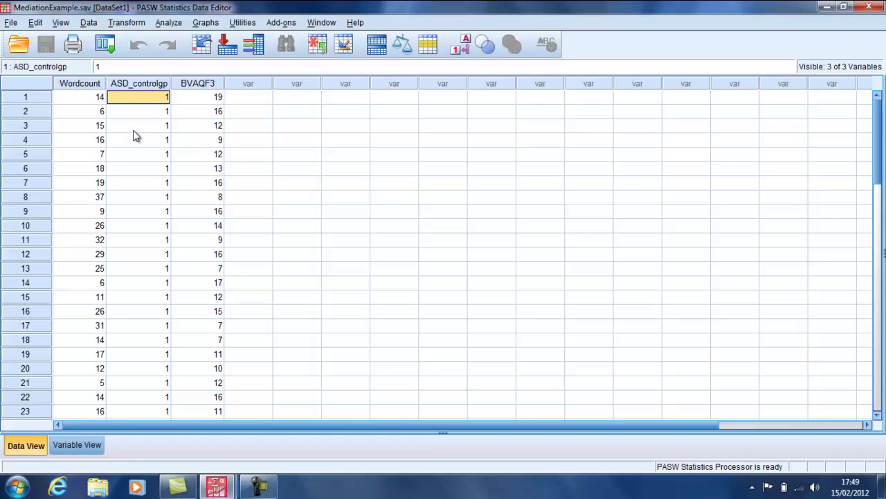
click(140, 115)
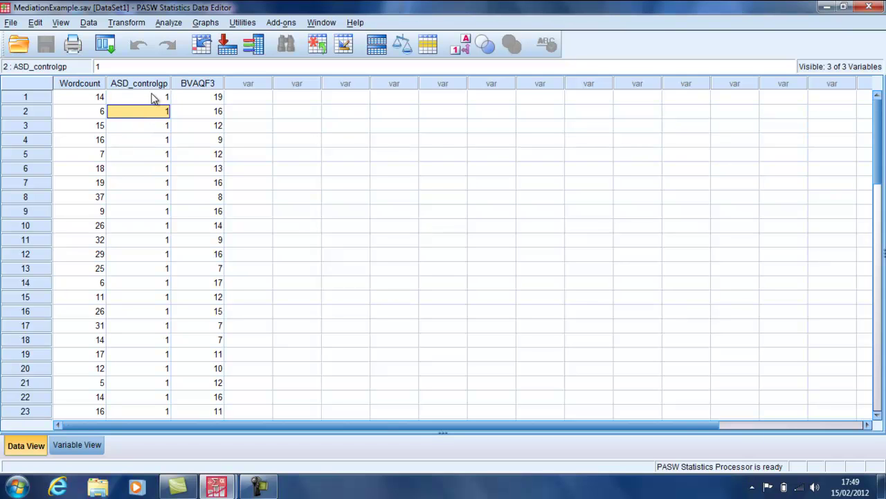
scroll(148, 183, down, 3)
scroll(146, 183, down, 2)
scroll(145, 182, up, 5)
click(156, 127)
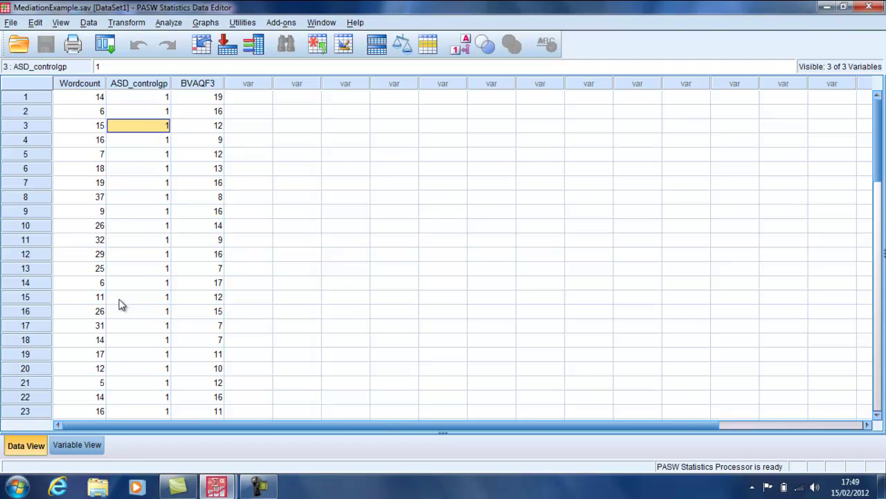
scroll(150, 298, down, 4)
scroll(174, 178, up, 4)
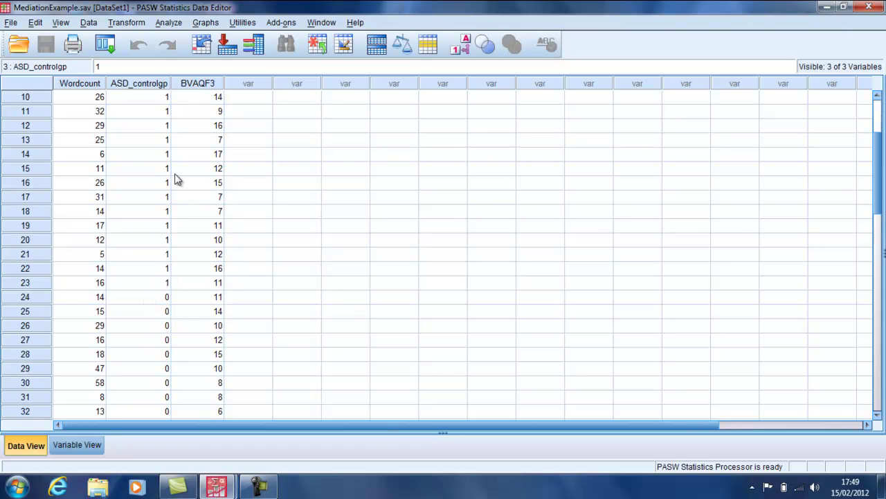
- Compare the first three BVAQF3 scores, alongside the first ASD_controlgp value
click(197, 94)
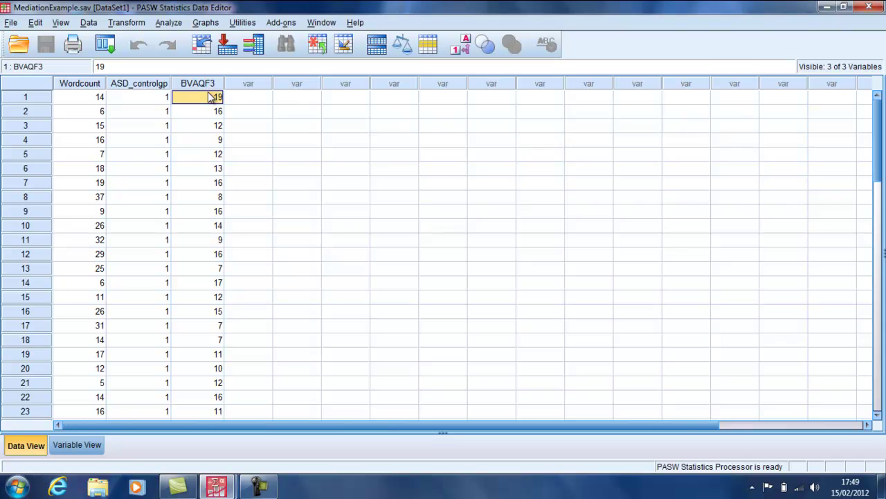
click(205, 116)
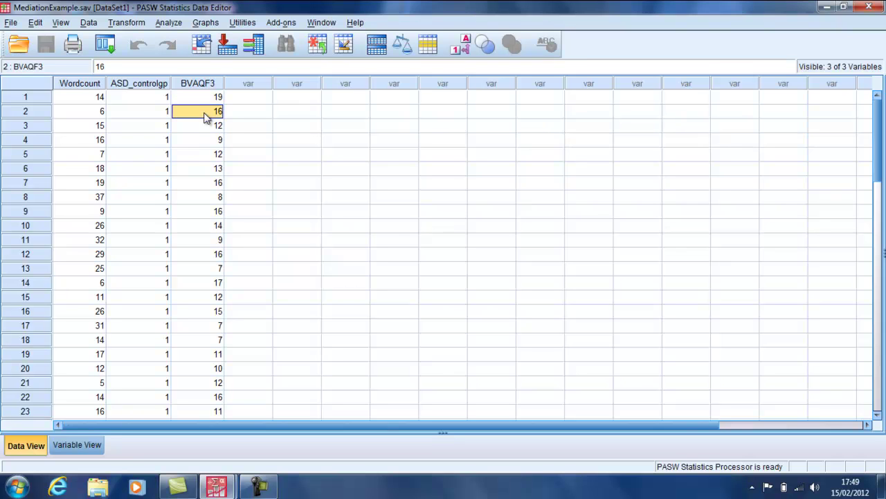
click(206, 129)
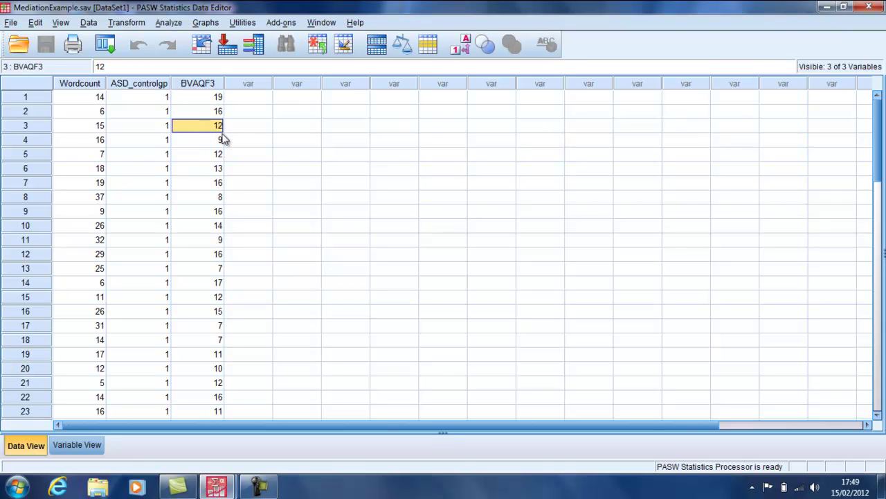
click(197, 100)
click(194, 115)
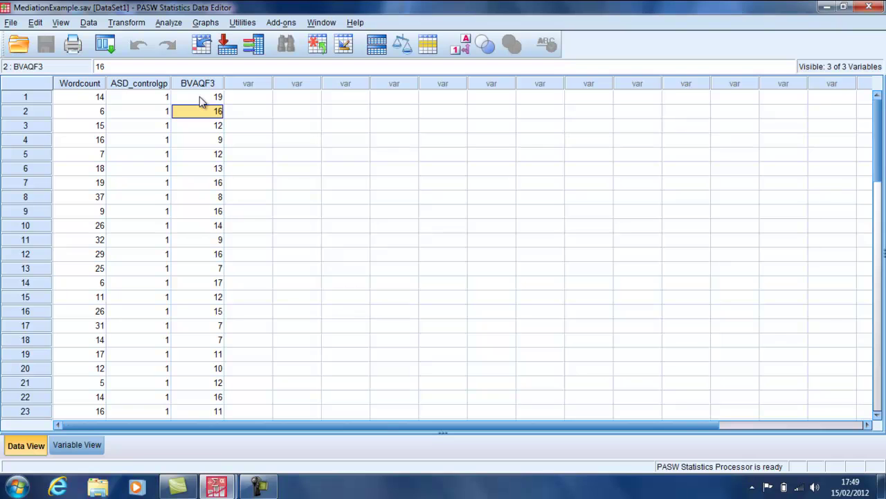
click(199, 96)
click(196, 112)
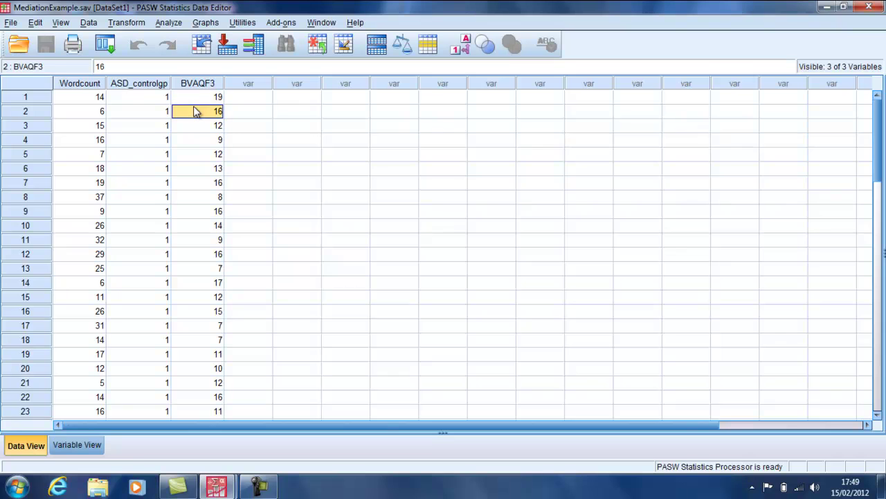
click(136, 101)
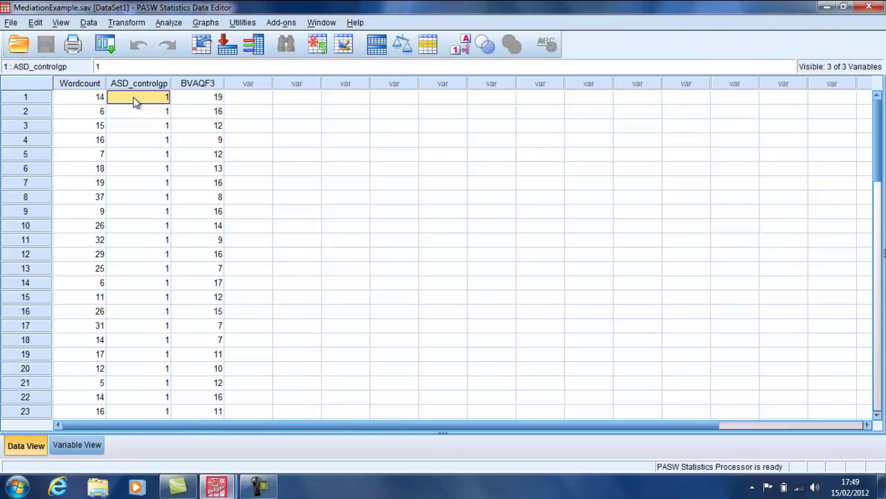
click(196, 98)
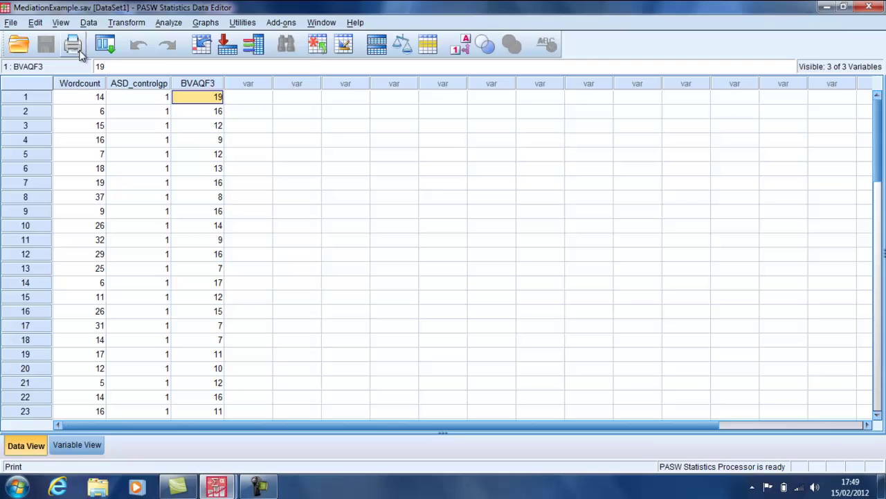
- Set up a Bivariate Correlation with Wordcount, ASD_controlgp and BVAQF3 as variables
click(169, 23)
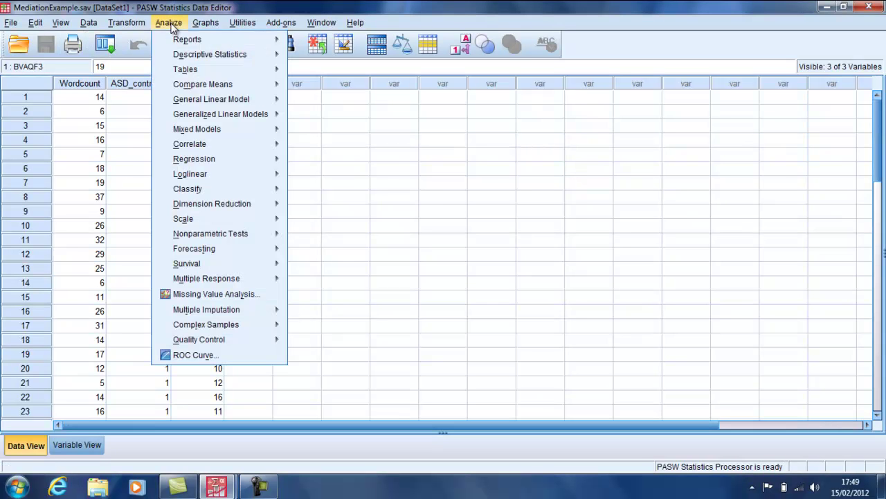
mouse_move(173, 147)
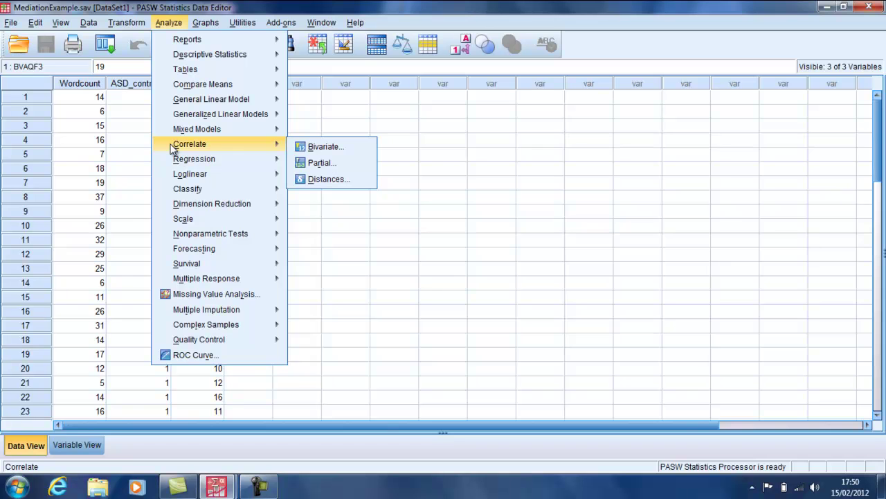
click(324, 146)
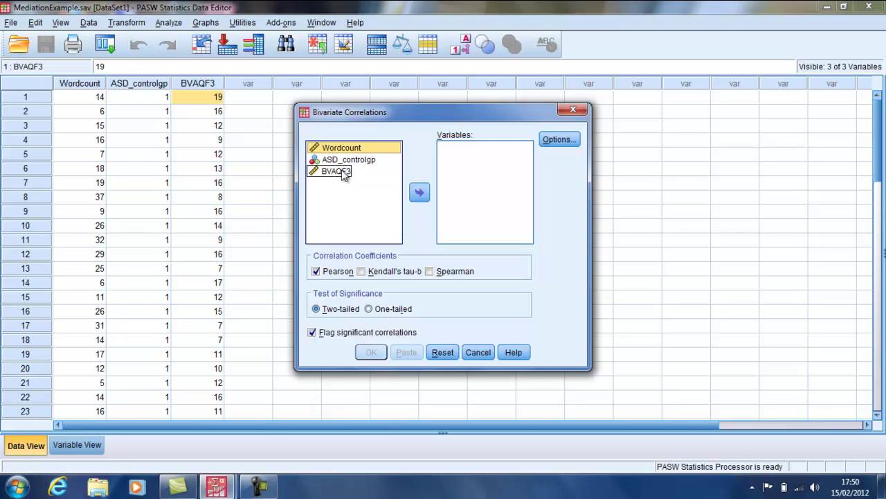
shift+click(337, 171)
click(420, 194)
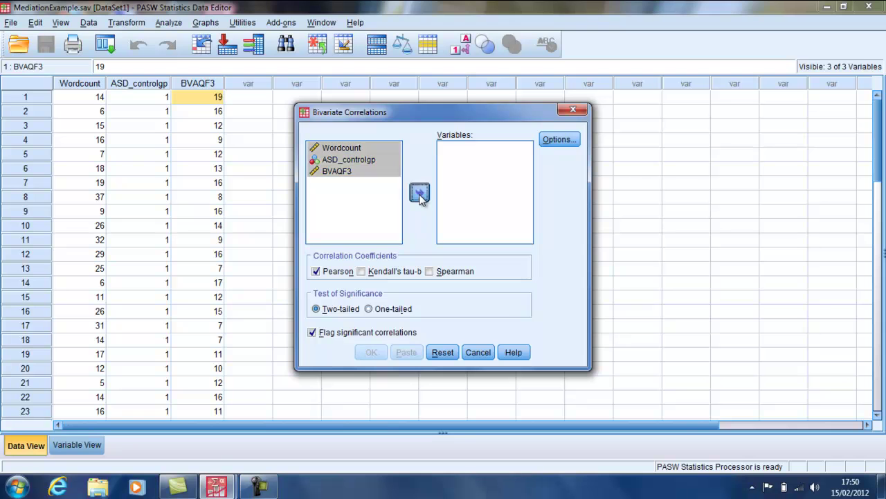
- Run the correlation and view the maximized table (r = -.345, -.471, .456; N = 47)
click(371, 354)
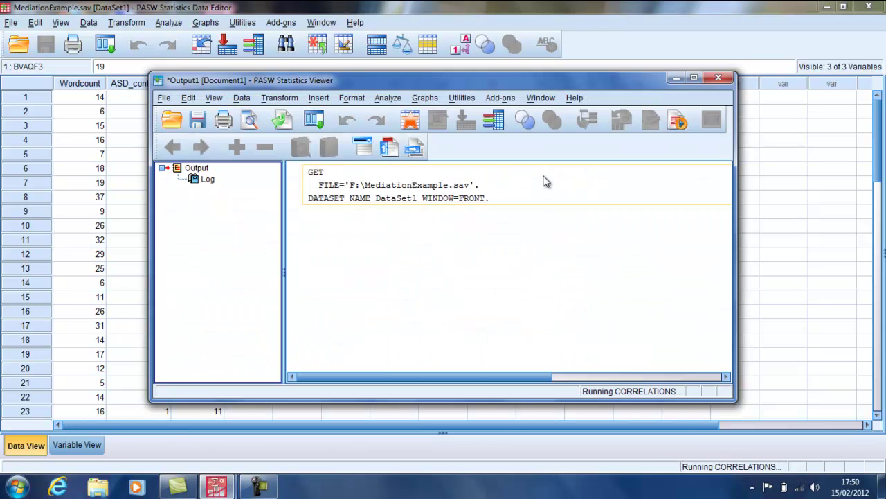
click(696, 78)
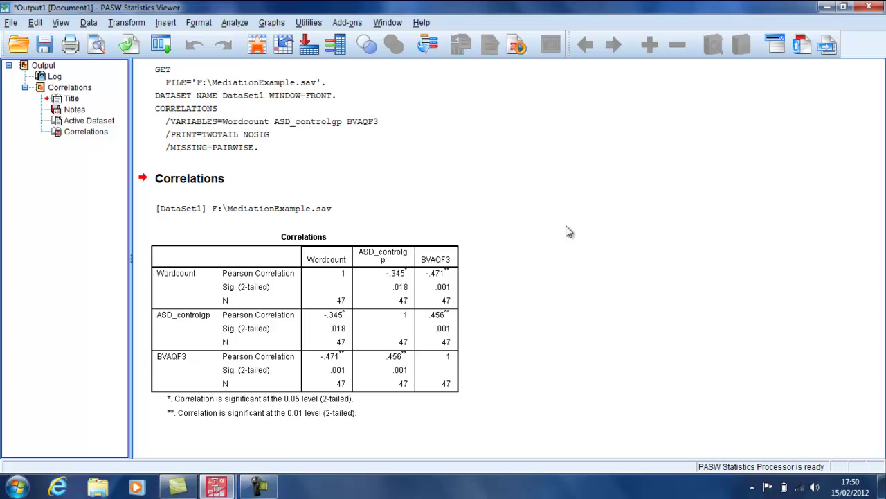
click(339, 277)
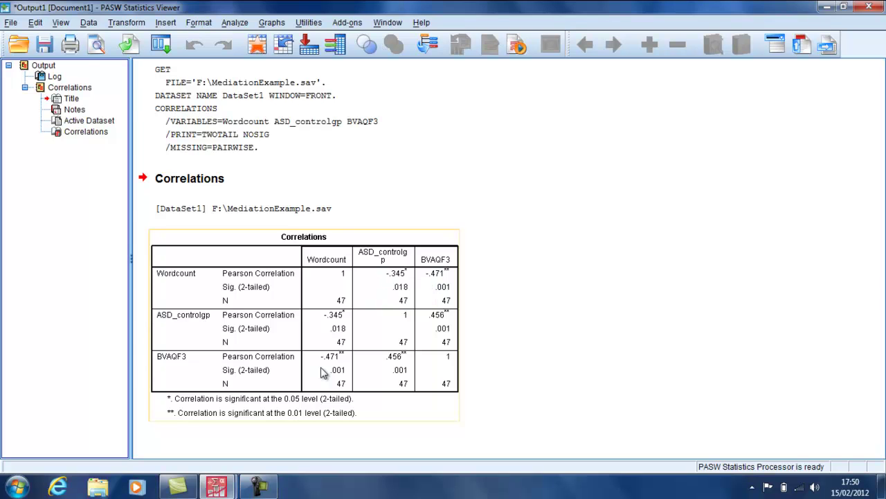
click(332, 178)
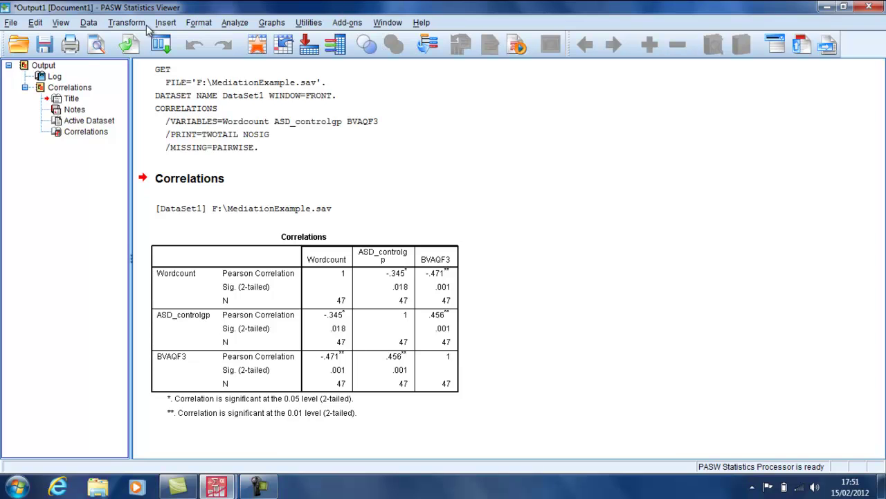
- Run Linear Regression with Wordcount dependent and ASD_controlgp, BVAQF3 as independents
click(166, 44)
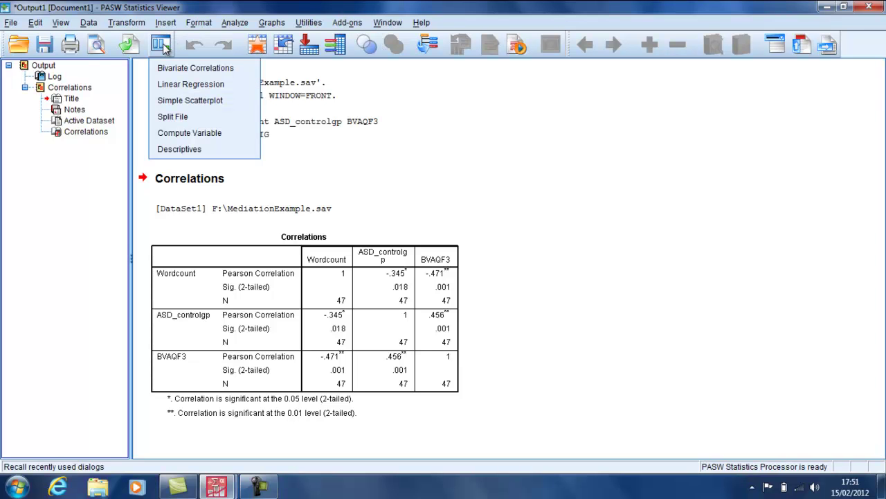
click(189, 86)
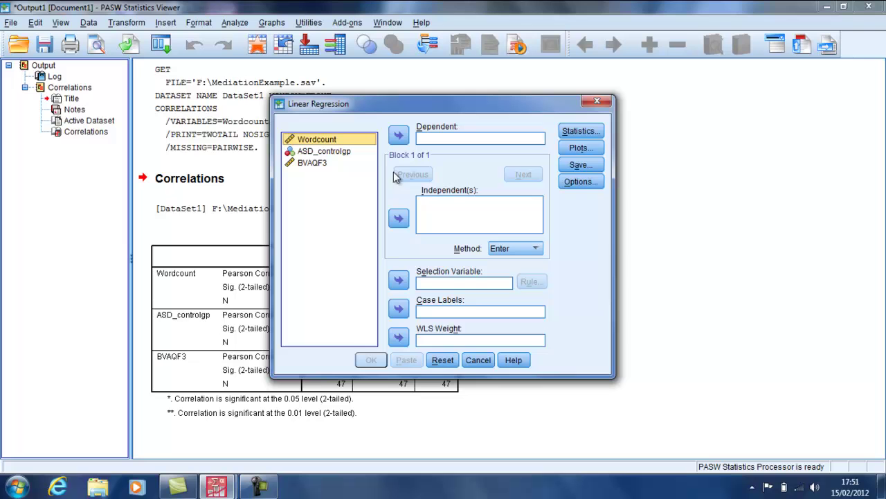
click(398, 136)
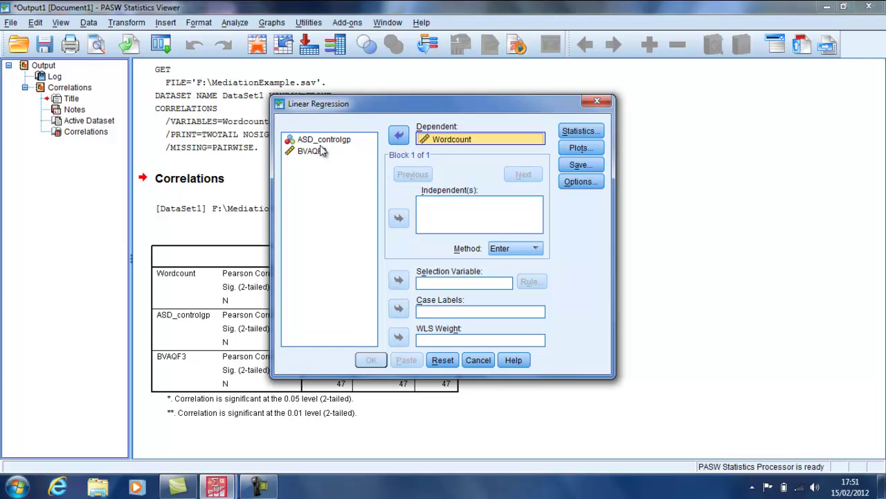
click(324, 140)
click(399, 218)
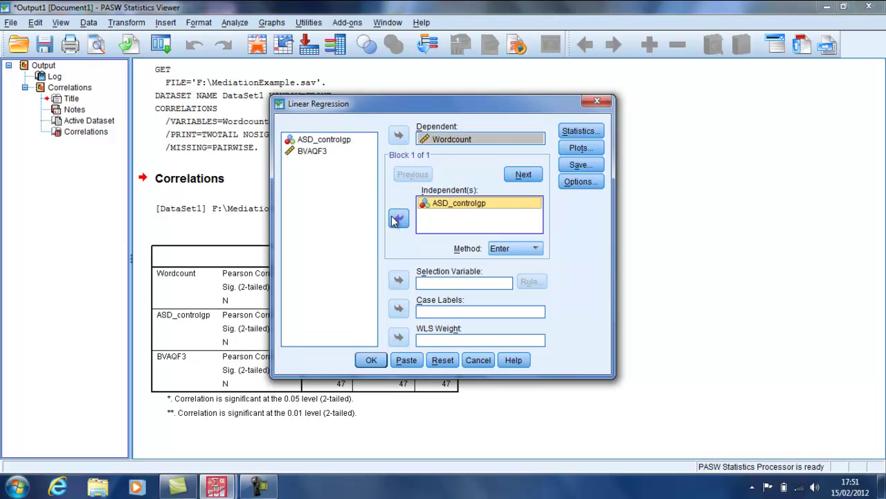
click(310, 151)
click(399, 219)
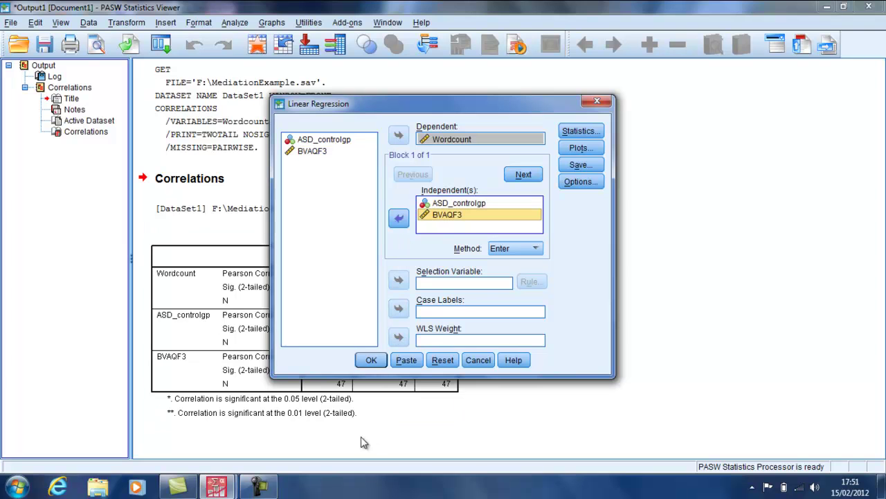
click(371, 359)
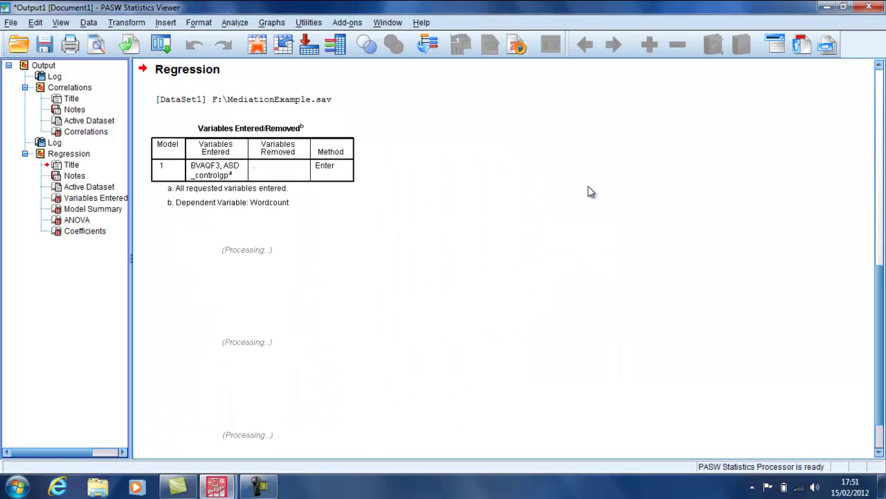